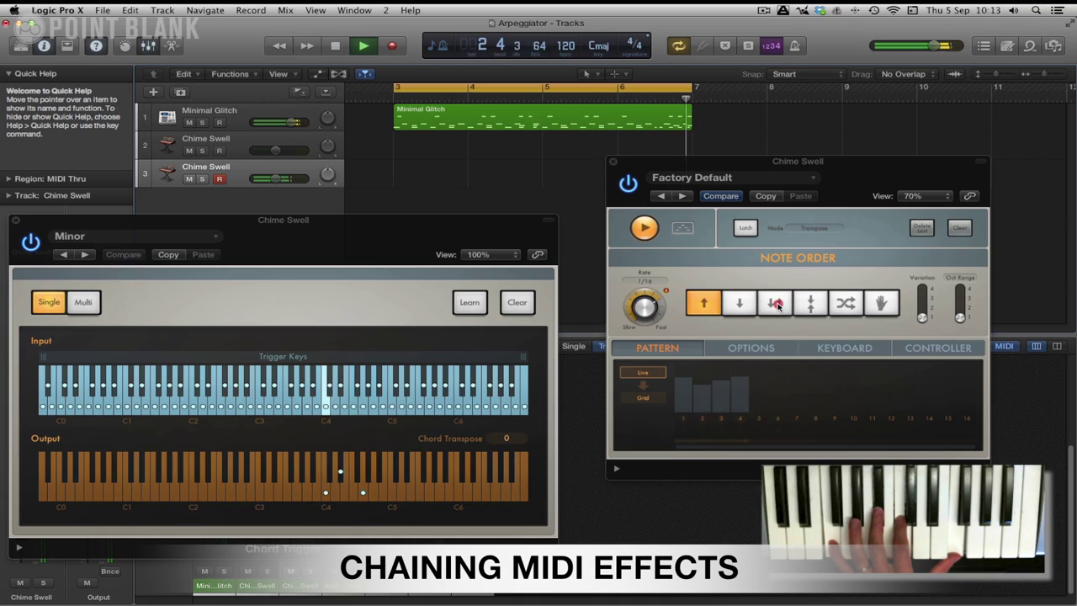
Set the Chime Swell arpeggiator to Up/Down note order and lower its octave range by one step.
{"action": "left_click", "coordinate": [775, 304]}
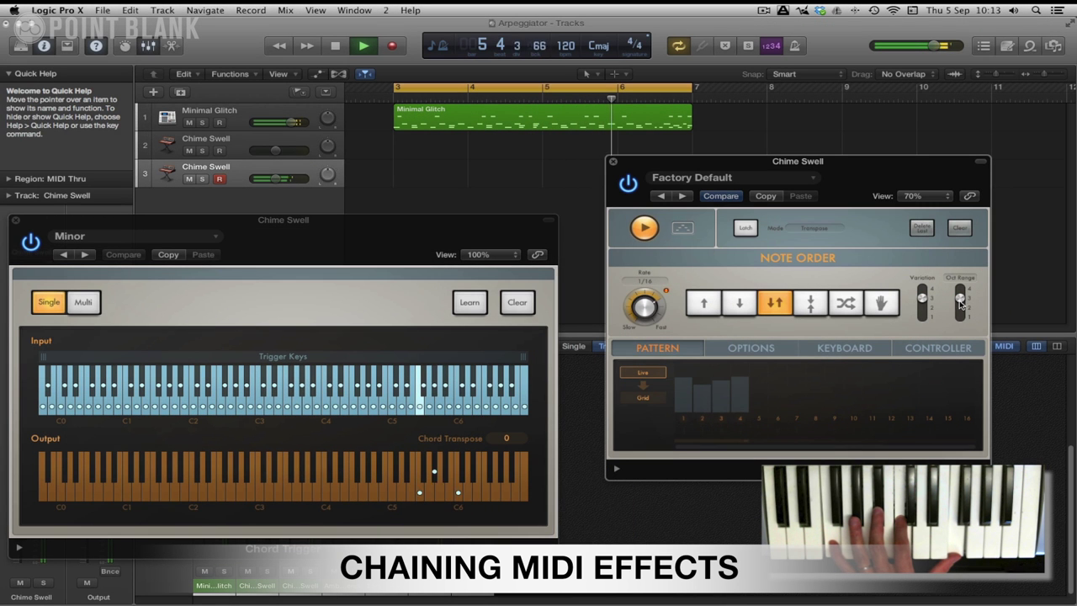
{"action": "left_click", "coordinate": [962, 311]}
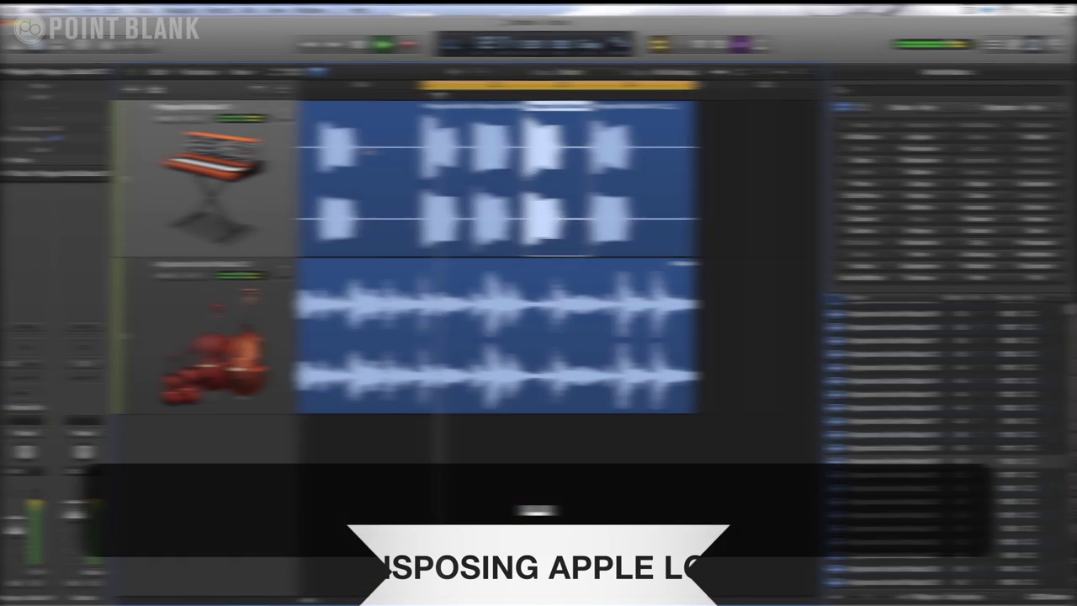
Select successive Polygon Sub Bass region slices to give each its own Transpose value.
{"action": "left_click", "coordinate": [432, 153]}
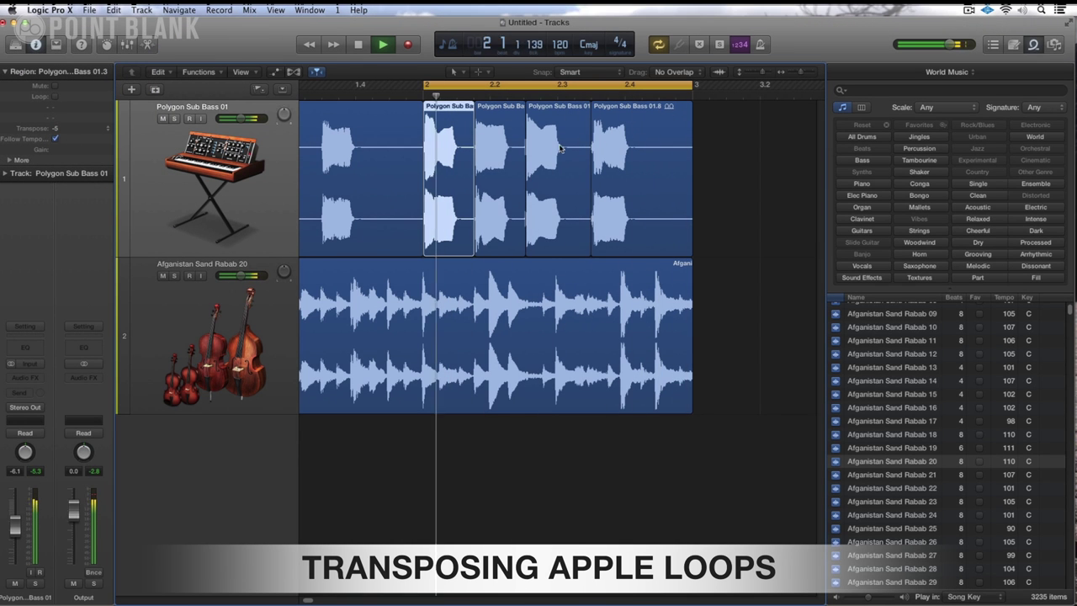
{"action": "left_click", "coordinate": [492, 150]}
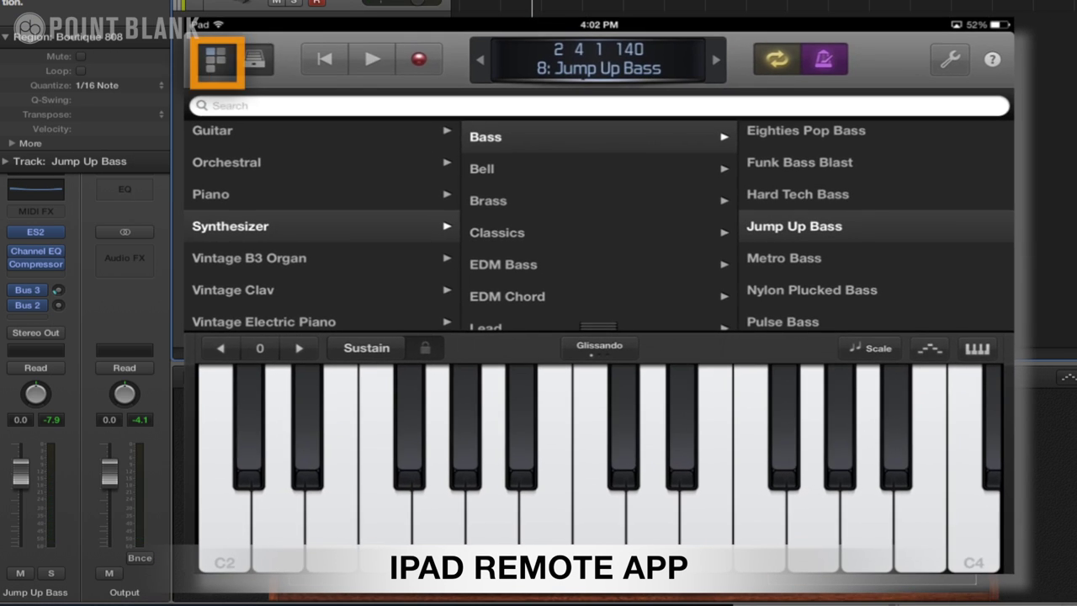
Switch Logic Remote to the Mixer view and pull the JumpUpBass fader down to about -1.7 dB.
{"action": "left_click", "coordinate": [215, 59]}
{"action": "left_click", "coordinate": [259, 223]}
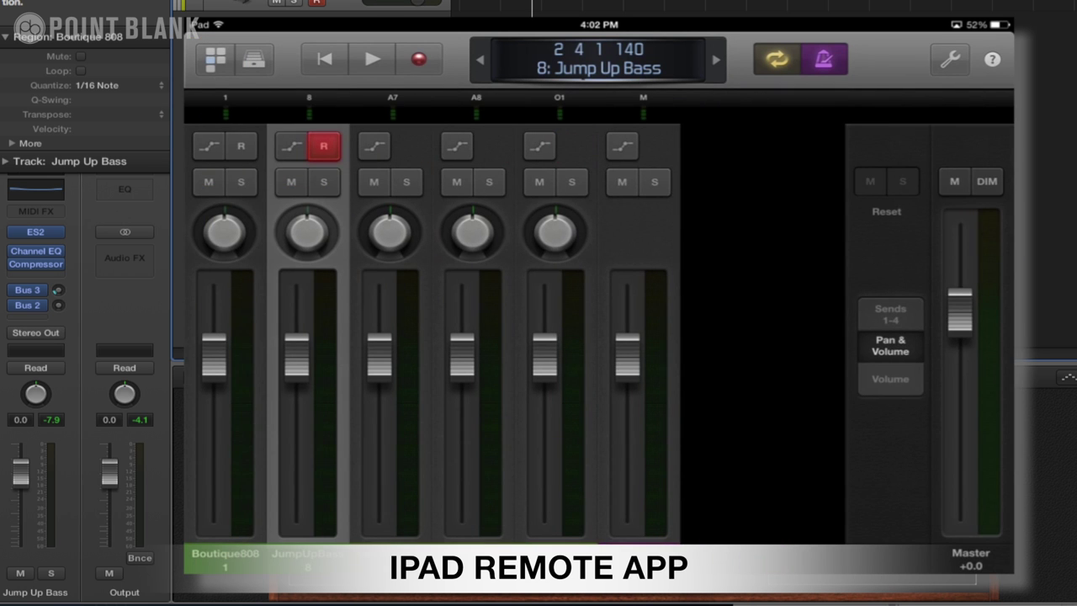
{"action": "left_click_drag", "start_coordinate": [296, 353], "coordinate": [296, 394]}
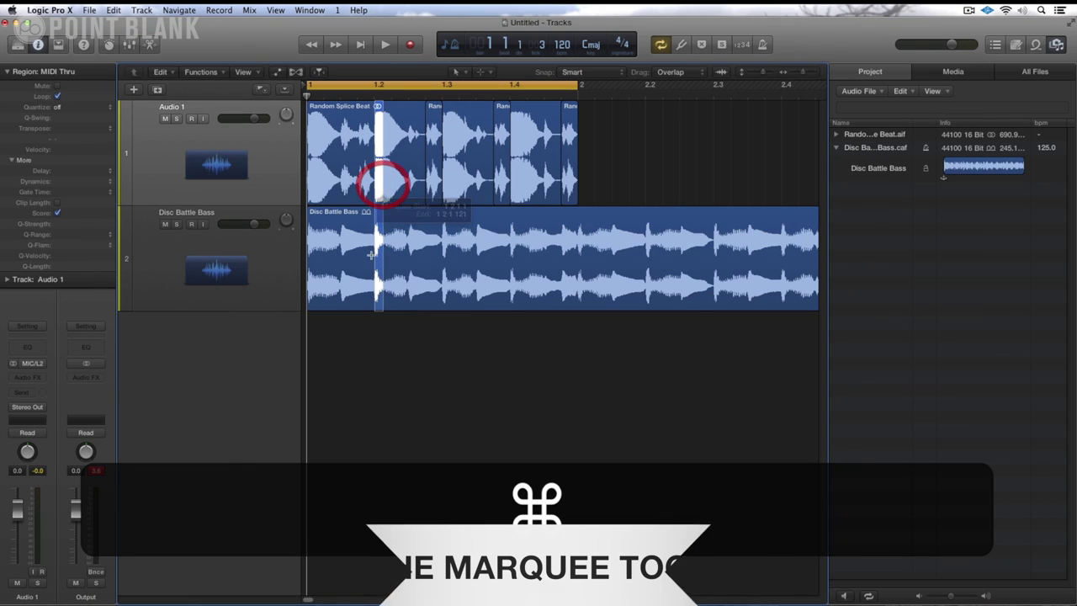
Marquee a short range across Random Splice Beat and Disc Battle Bass, split it, and play it.
{"action": "left_click", "coordinate": [380, 320]}
{"action": "left_click_drag", "start_coordinate": [377, 312], "coordinate": [402, 134]}
{"action": "left_click", "coordinate": [400, 135]}
{"action": "key", "text": "space"}
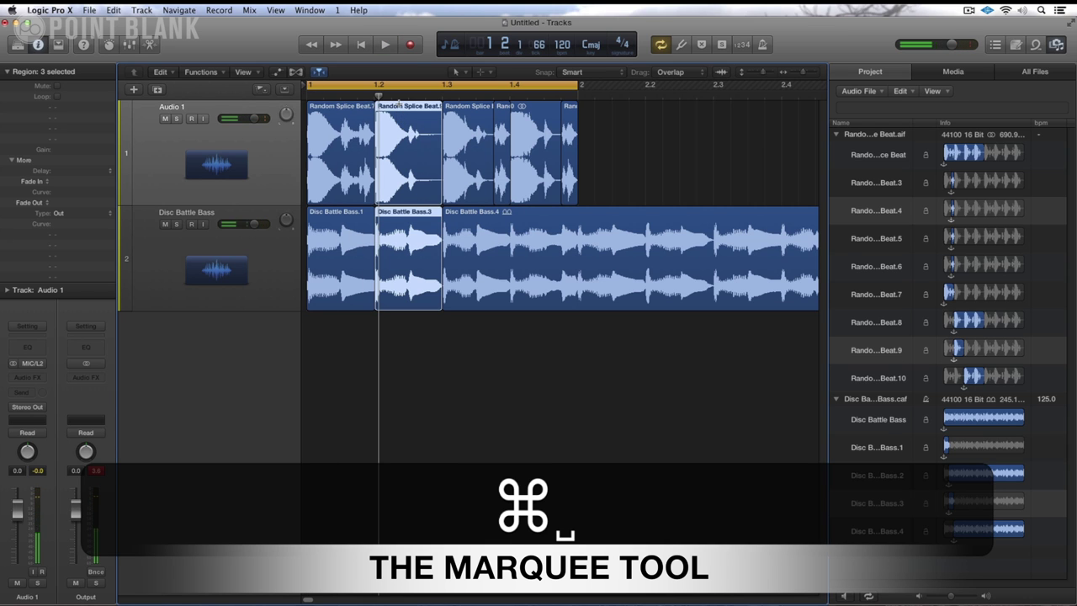
Copy the split slices on both tracks to beat 1.4 and play them back.
{"action": "left_click_drag", "start_coordinate": [400, 109], "coordinate": [538, 126]}
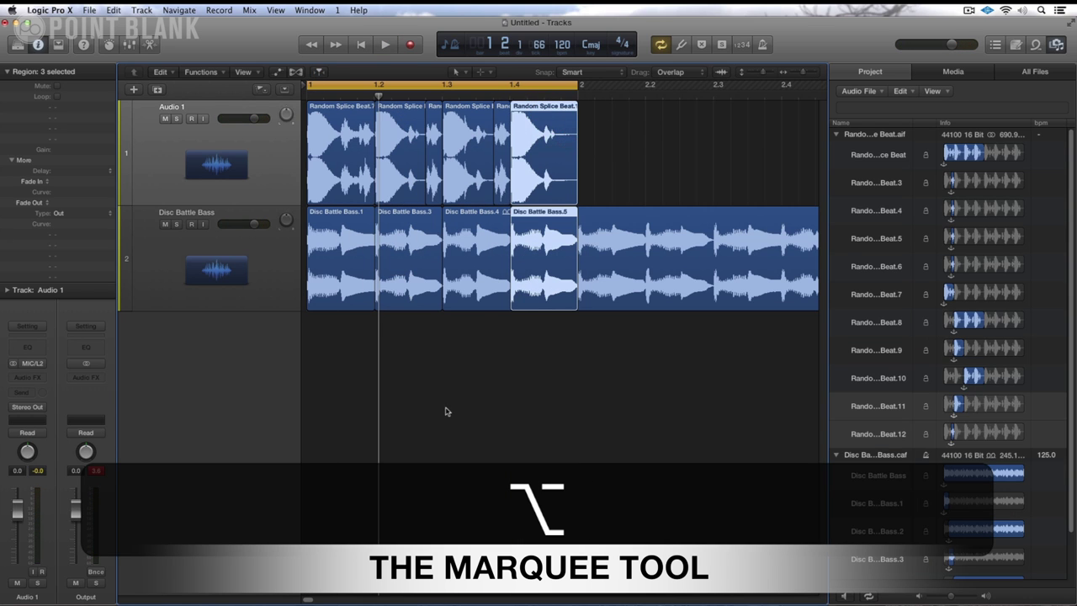
{"action": "key", "text": "alt+space"}
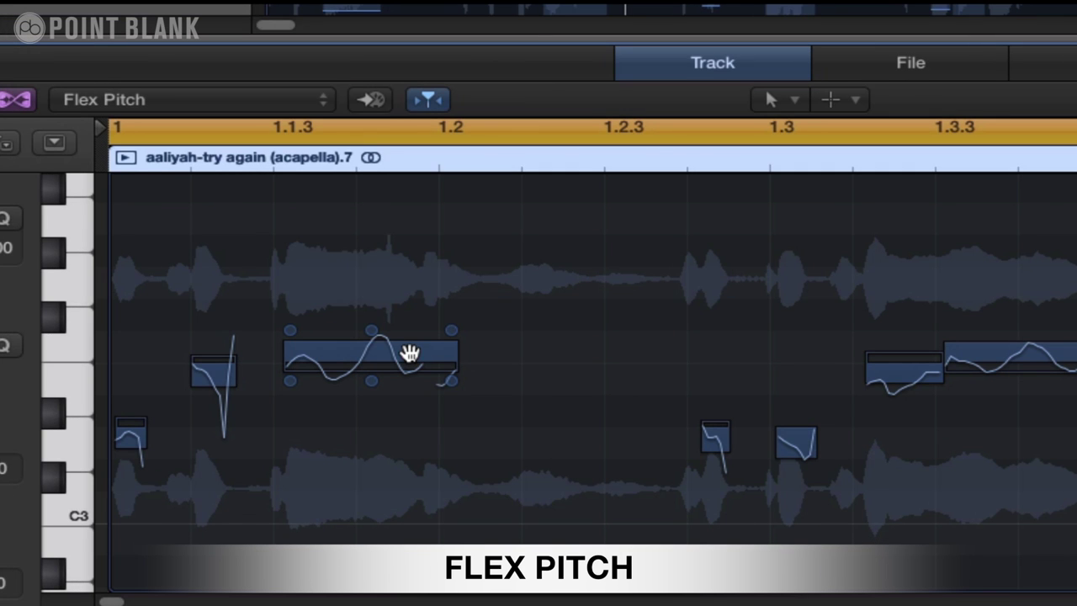
Drag the acapella note near beat 1.1.3 from F3 up to G3 in Flex Pitch and play it.
{"action": "left_click", "coordinate": [410, 353]}
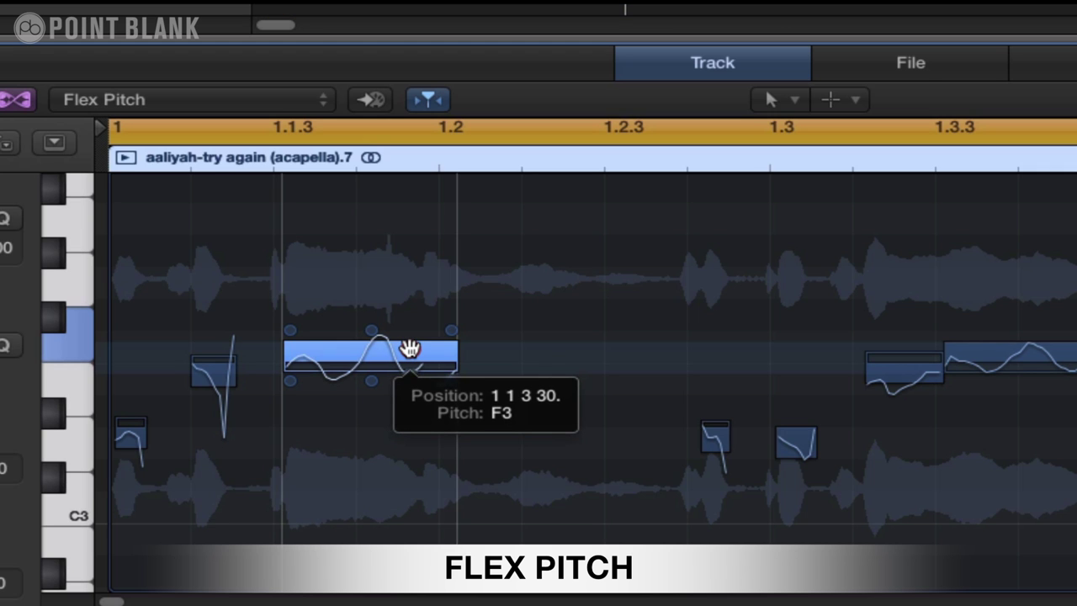
{"action": "left_click_drag", "start_coordinate": [409, 345], "coordinate": [403, 284]}
{"action": "key", "text": "space"}
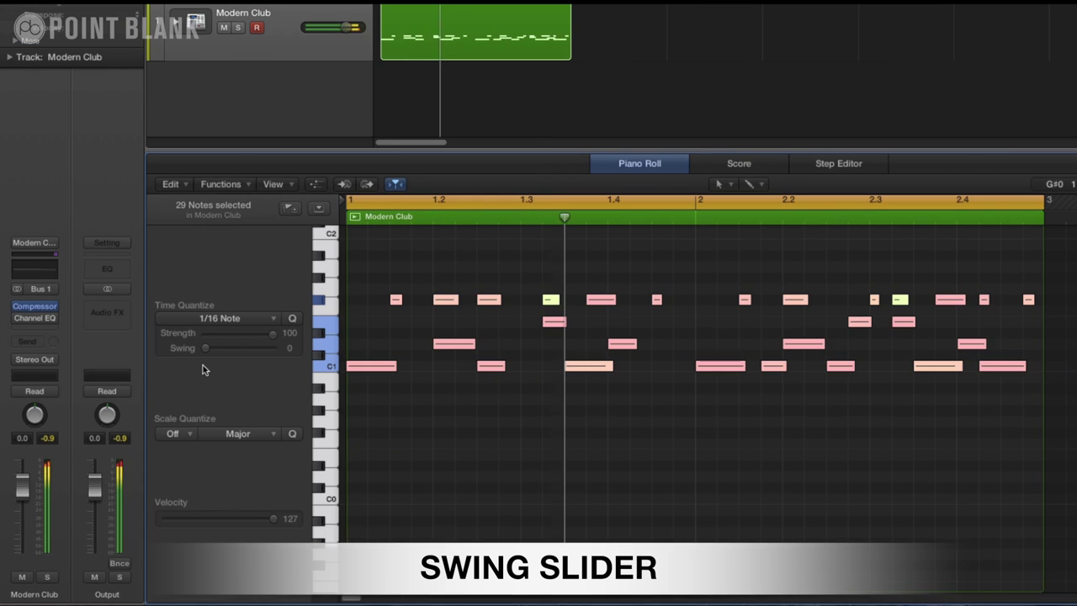
Set the Piano Roll Time Quantize to 1/16 Swing C with a swing amount of 89.
{"action": "left_click", "coordinate": [224, 321]}
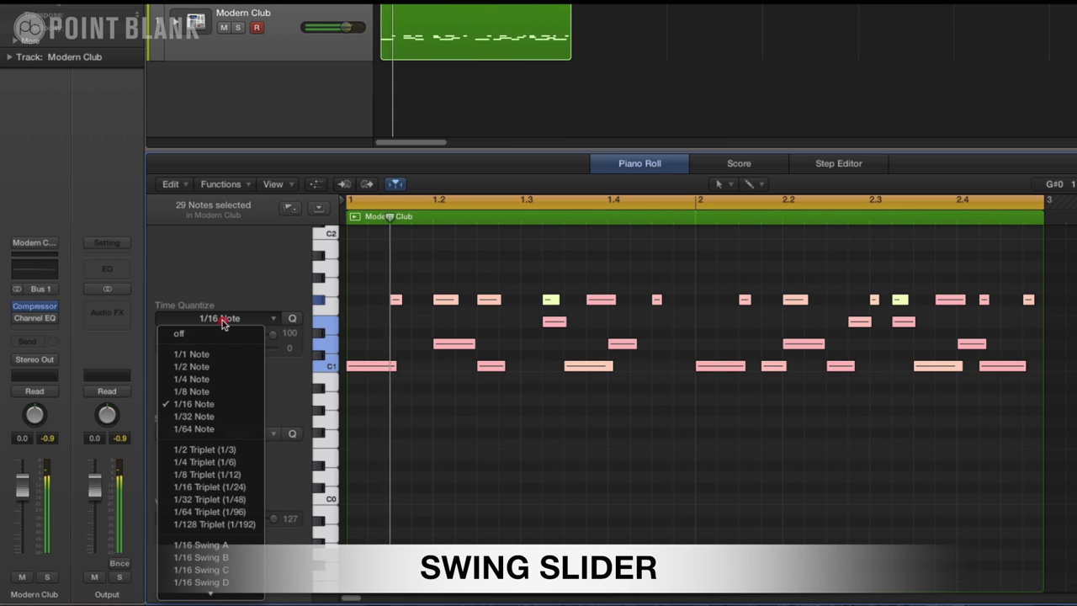
{"action": "left_click", "coordinate": [206, 570]}
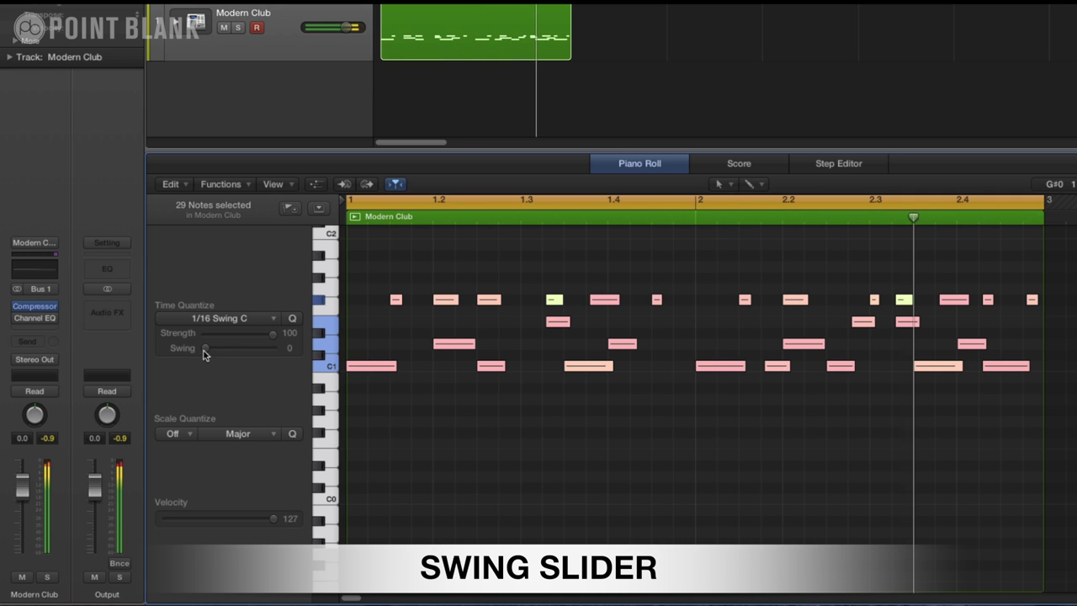
{"action": "left_click_drag", "start_coordinate": [205, 350], "coordinate": [261, 352]}
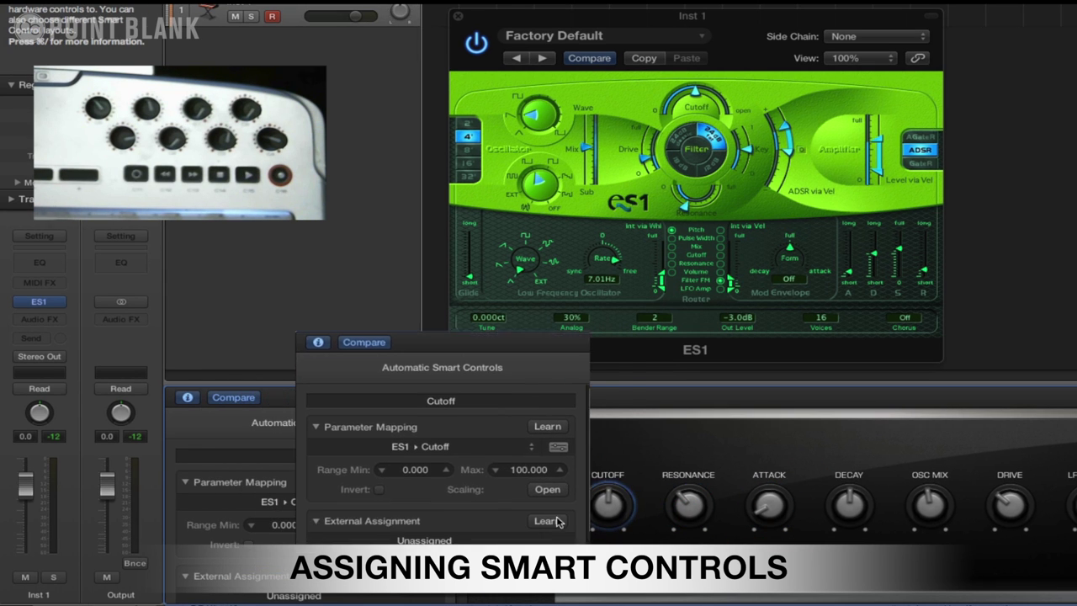
Put the Cutoff smart control's External Assignment into Learn mode for a hardware knob.
{"action": "left_click", "coordinate": [416, 575]}
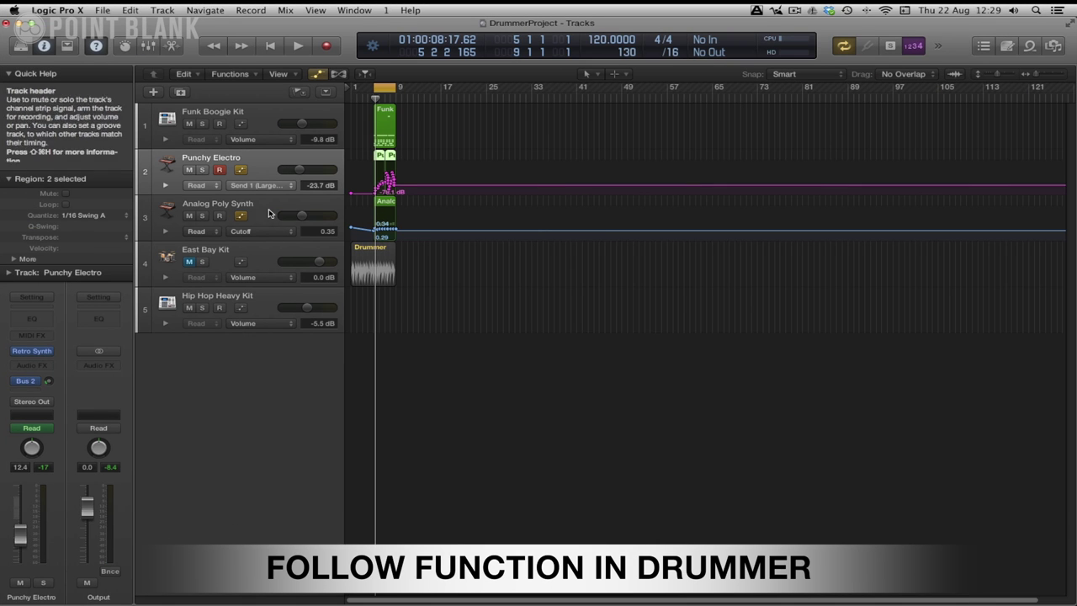
Open the East Bay Kit Drummer Editor and make kick and snare follow Funk Boogie Kit.
{"action": "left_click", "coordinate": [238, 265]}
{"action": "key", "text": "e"}
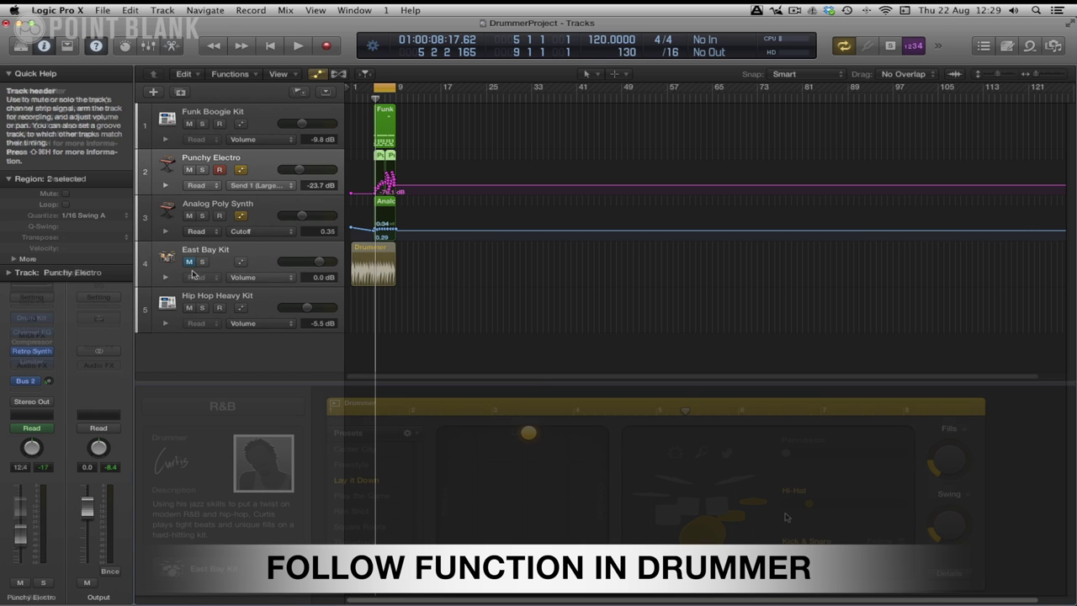
{"action": "left_click", "coordinate": [899, 543]}
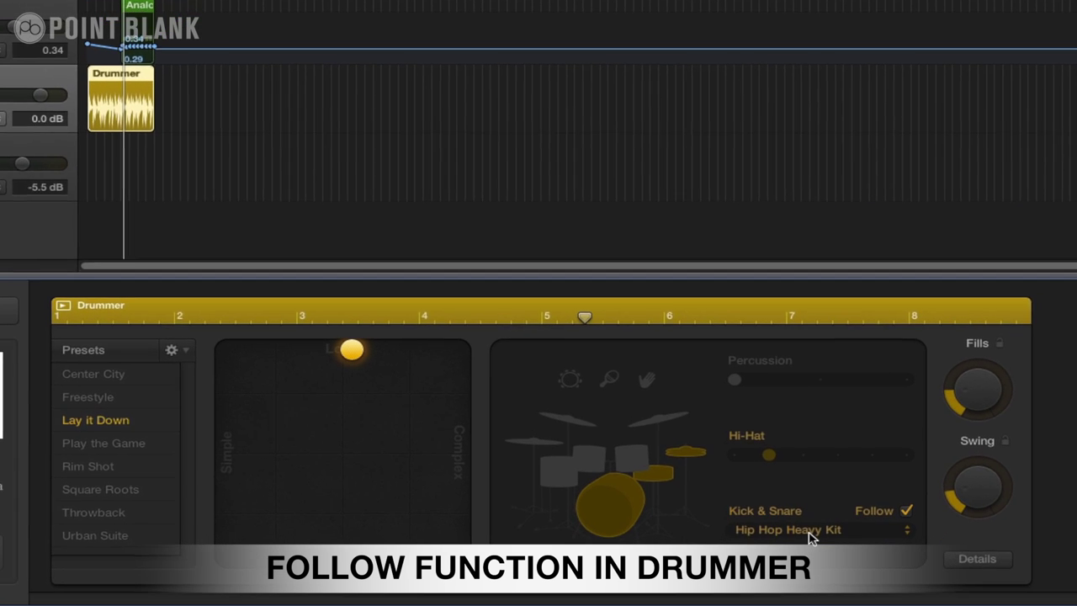
{"action": "left_click", "coordinate": [837, 555]}
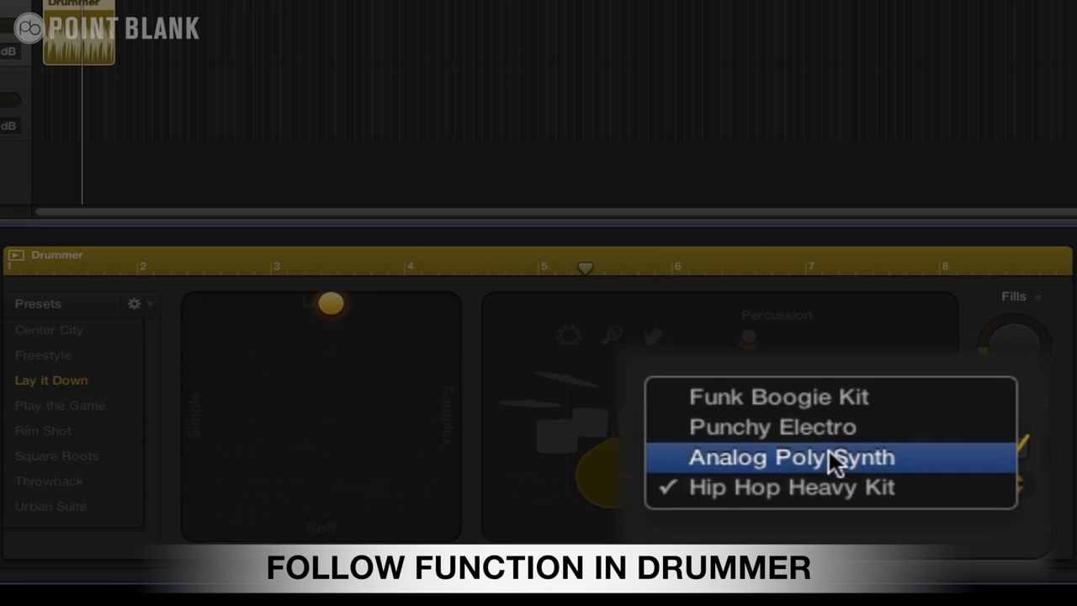
{"action": "left_click", "coordinate": [879, 392]}
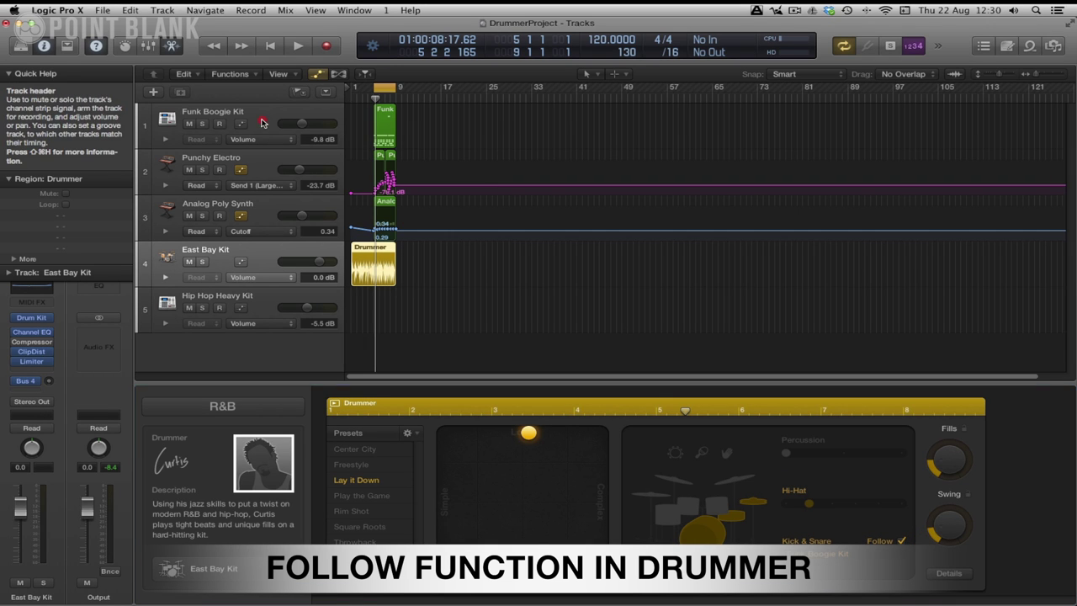
Select Funk Boogie Kit, bring back the drummer editor, and solo the East Bay Kit track.
{"action": "left_click", "coordinate": [266, 123]}
{"action": "left_click", "coordinate": [379, 261]}
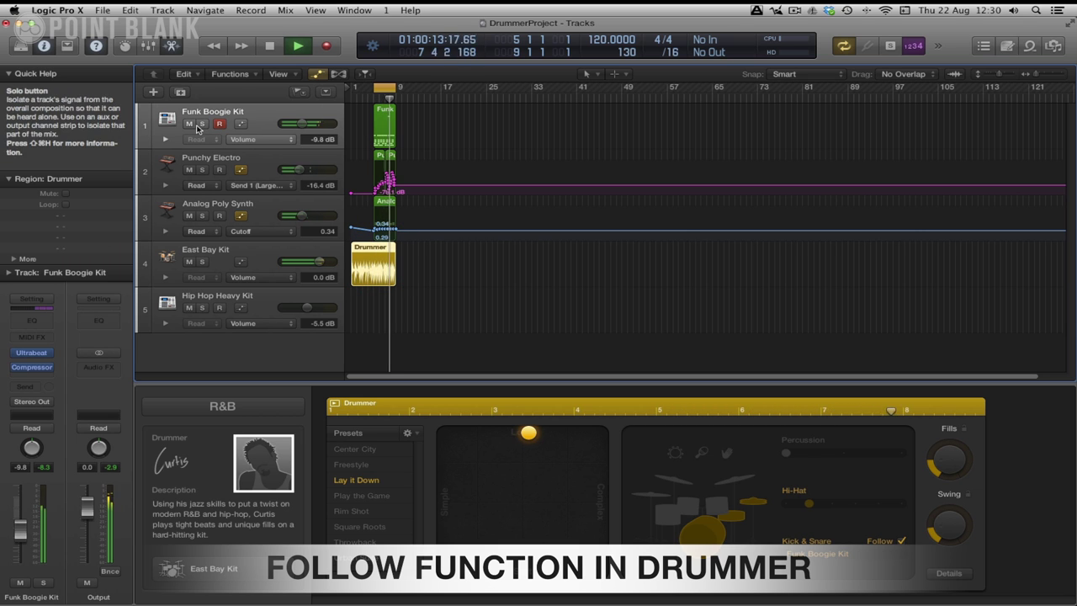
{"action": "left_click", "coordinate": [201, 262]}
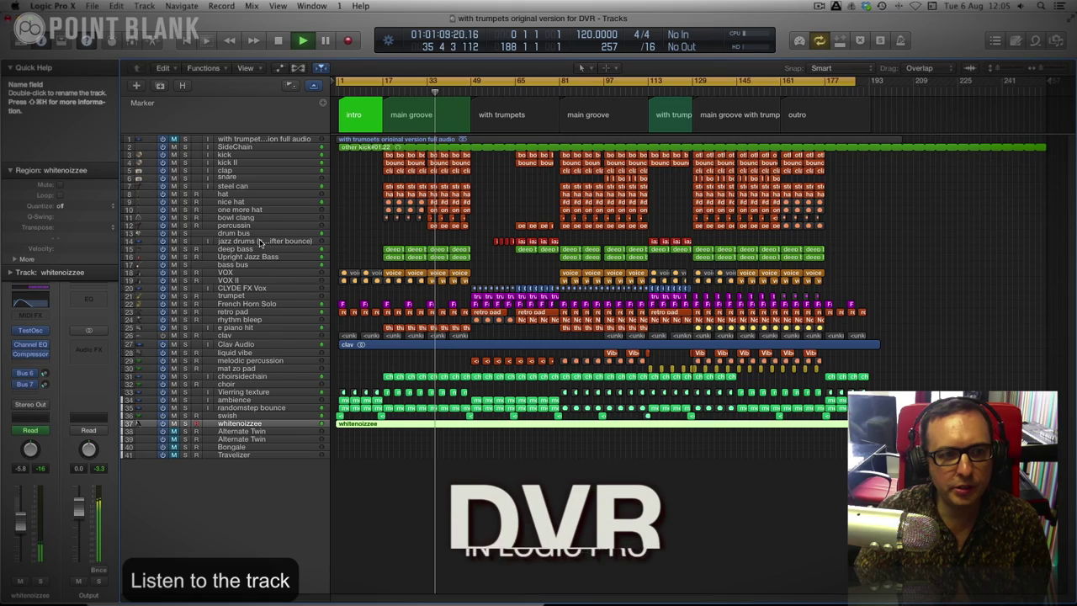
Select the steel can track and turn on its Solo button.
{"action": "left_click", "coordinate": [241, 187]}
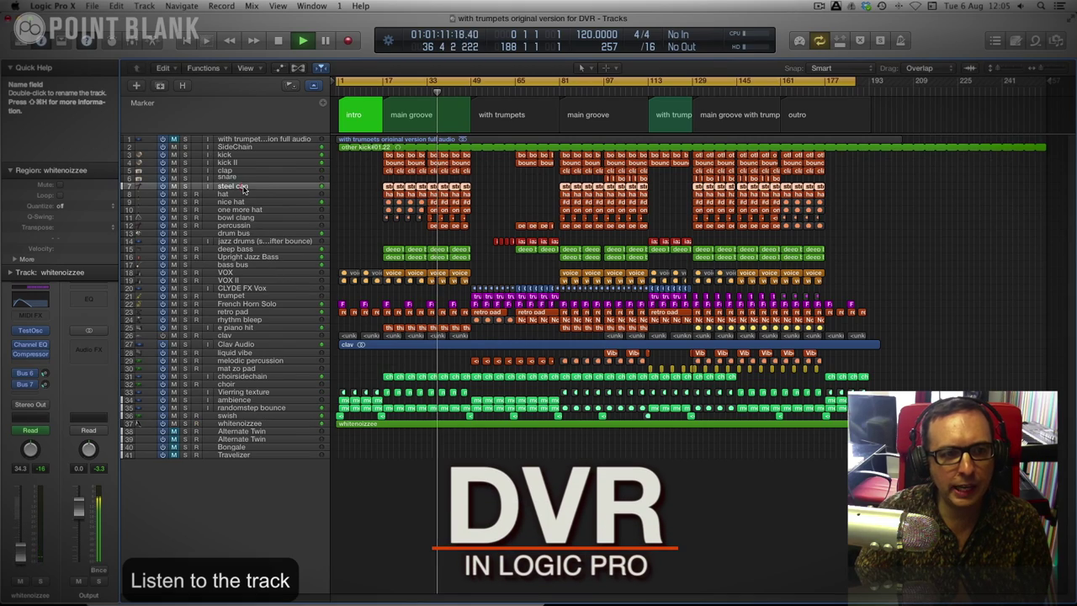
{"action": "left_click", "coordinate": [185, 185]}
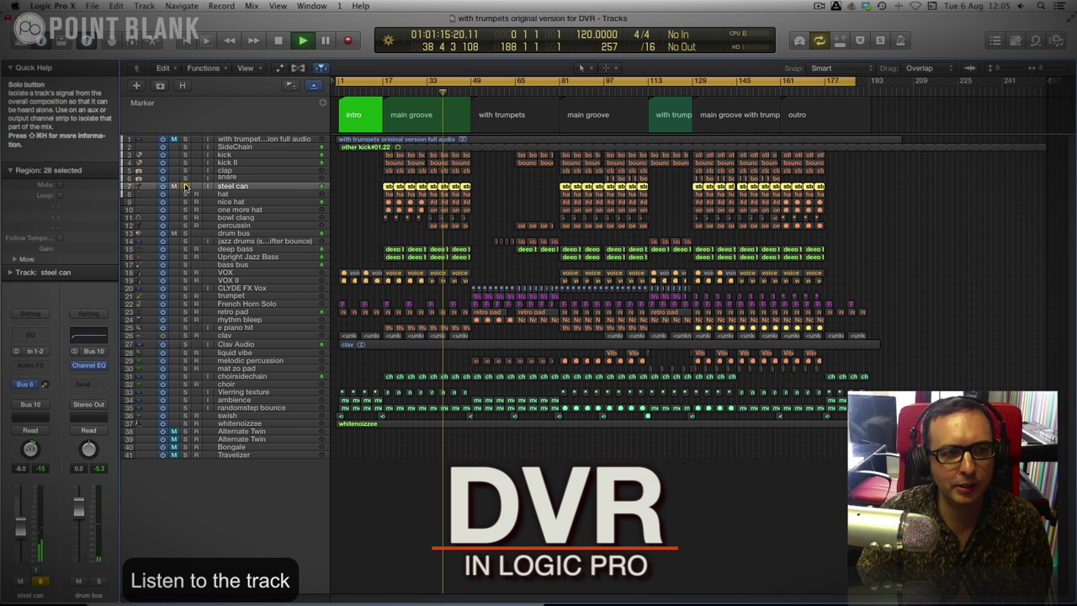